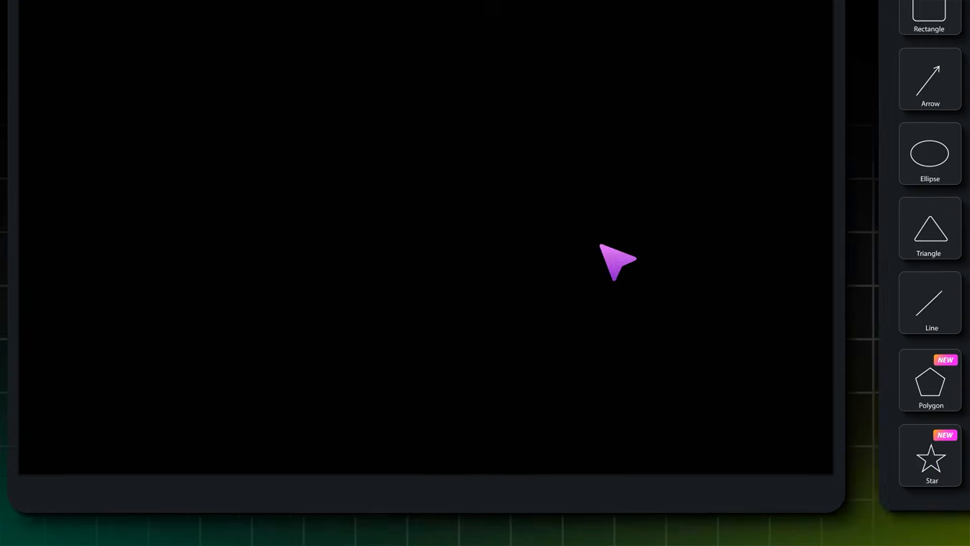
{"action": "left_click_drag", "start_coordinate": [366, 82], "coordinate": [683, 410]}
{"action": "left_click_drag", "start_coordinate": [258, 465], "coordinate": [258, 487]}
{"action": "left_click", "coordinate": [828, 483]}
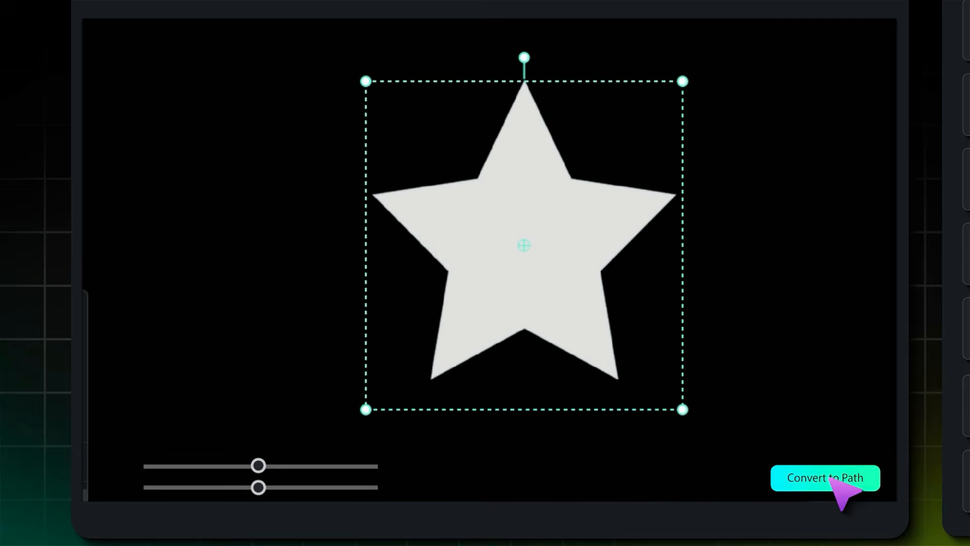
{"action": "left_click_drag", "start_coordinate": [373, 194], "coordinate": [427, 214]}
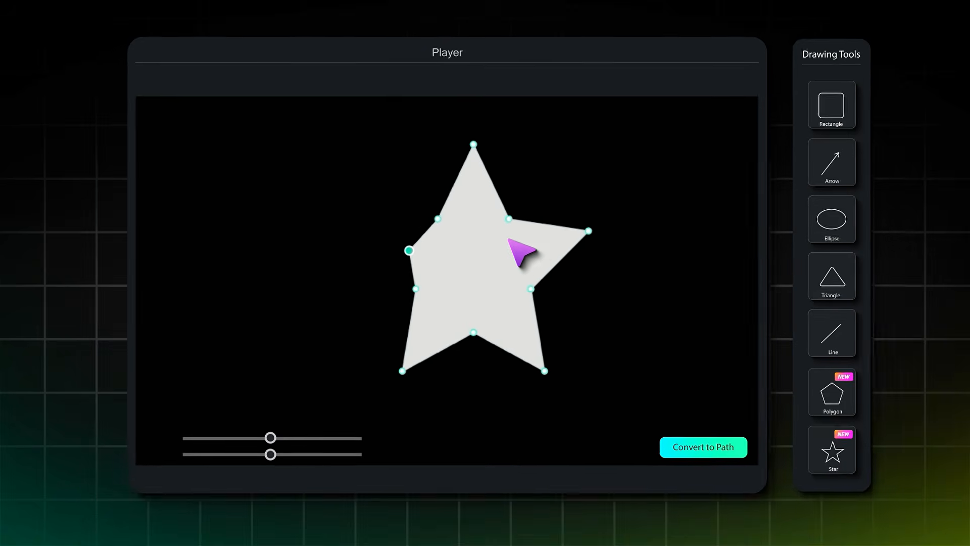
{"action": "left_click_drag", "start_coordinate": [645, 206], "coordinate": [600, 231]}
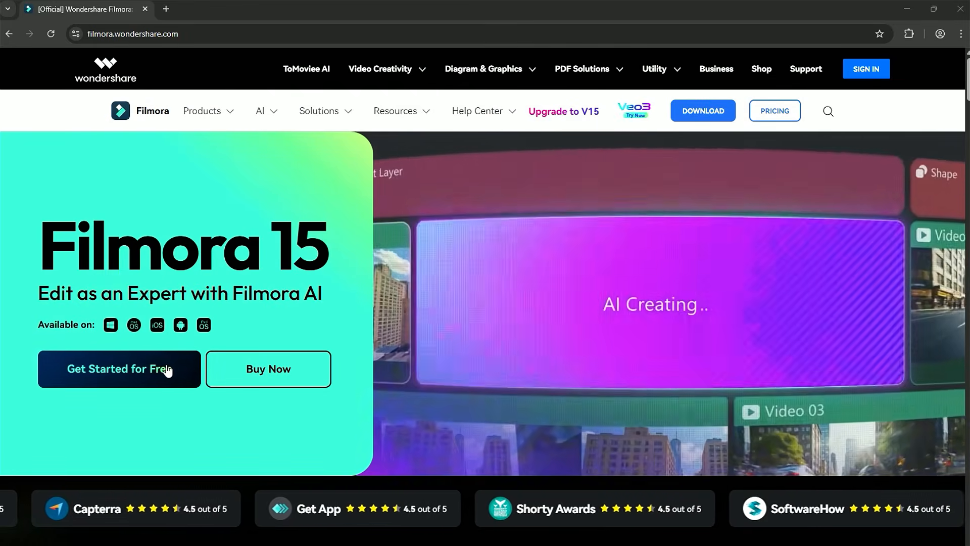
- Download the Filmora installer from the website and save it to the Resume folder
{"action": "left_click", "coordinate": [168, 369]}
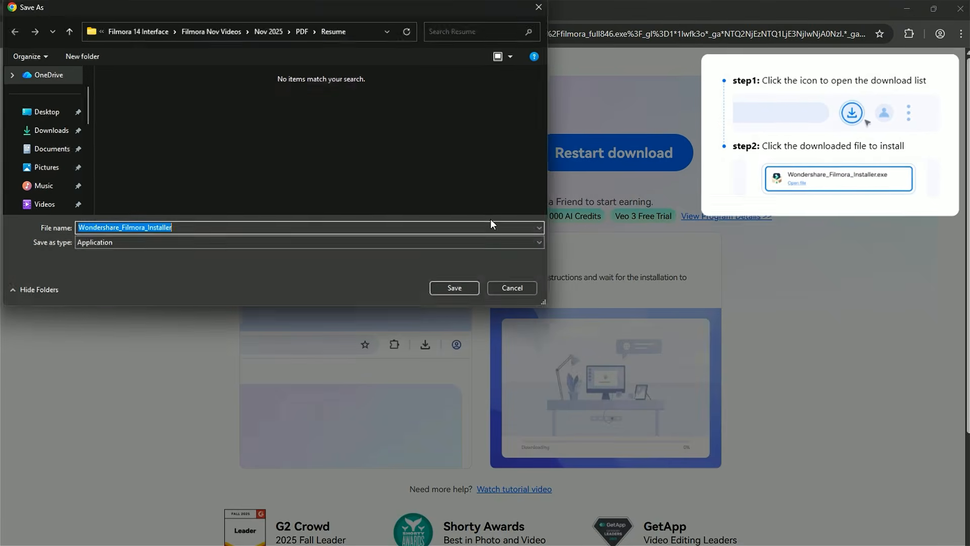
{"action": "left_click", "coordinate": [462, 286]}
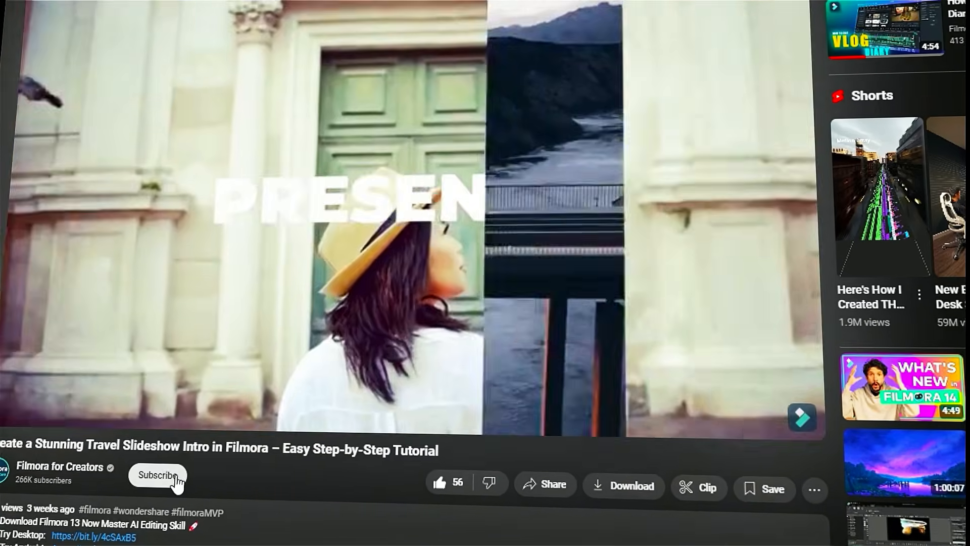
- Subscribe to the Filmora for Creators channel and turn on all notifications
{"action": "left_click", "coordinate": [179, 475]}
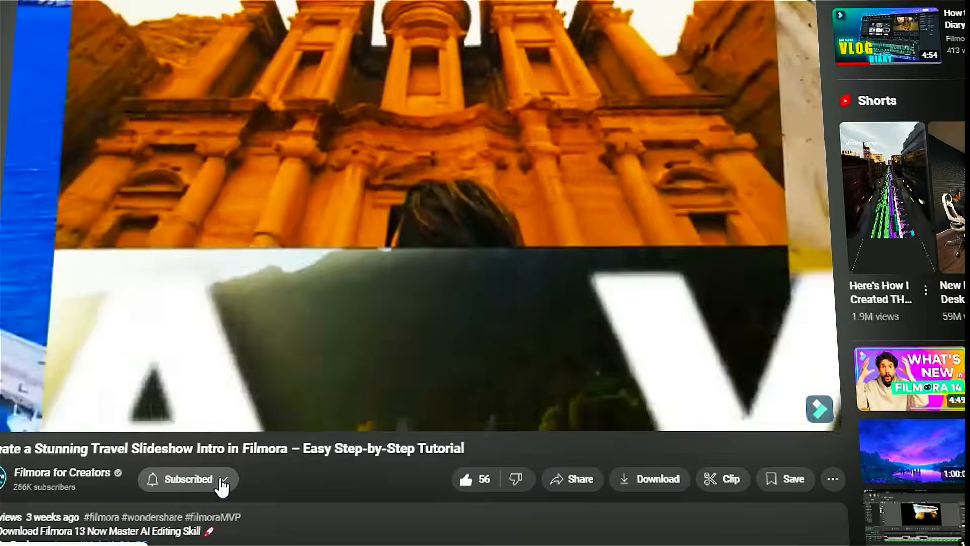
{"action": "left_click", "coordinate": [218, 479]}
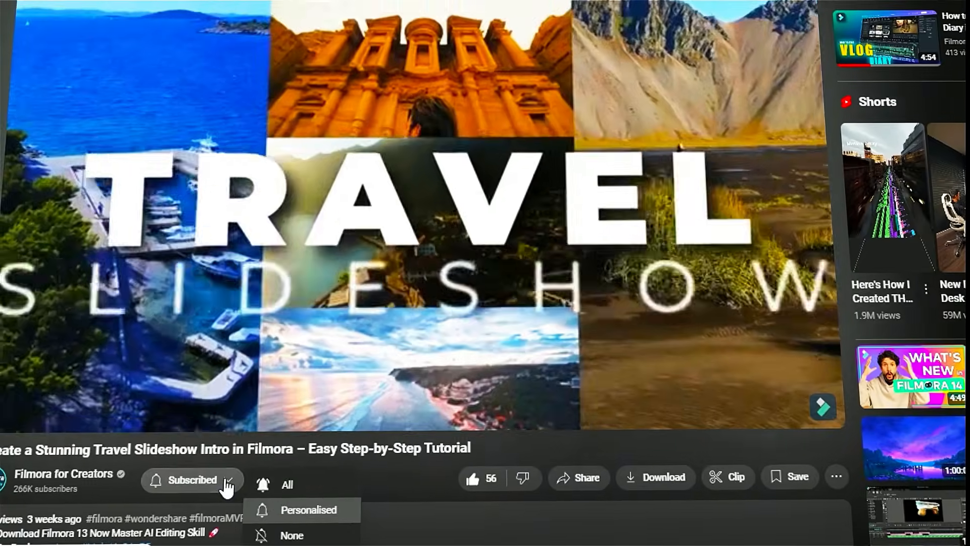
{"action": "left_click", "coordinate": [271, 484]}
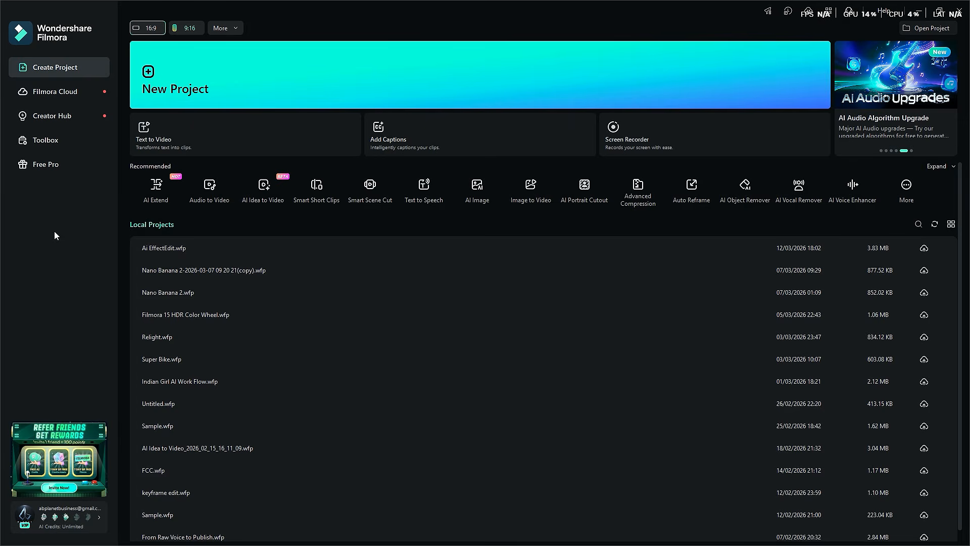
- Create a new project and draw a large star shape across the preview
{"action": "left_click", "coordinate": [177, 73]}
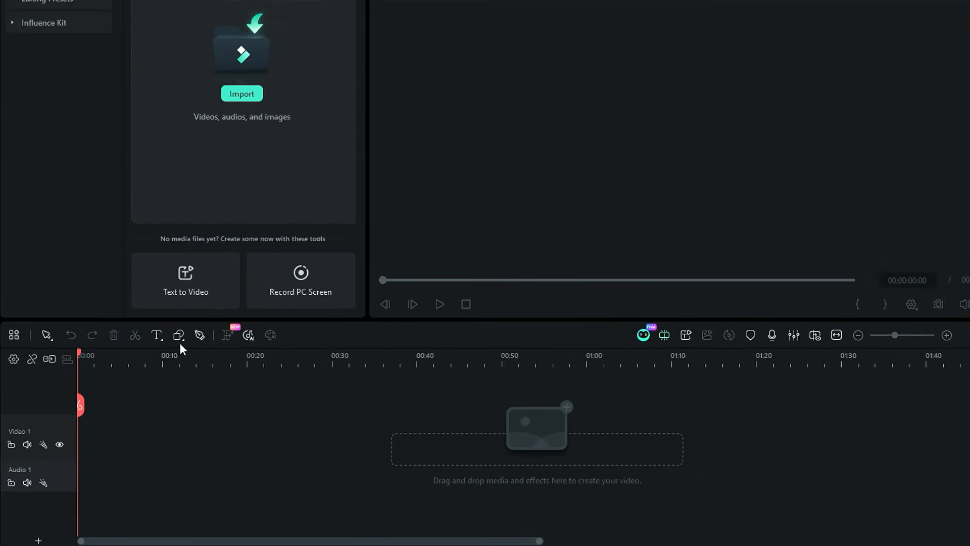
{"action": "left_click", "coordinate": [182, 338]}
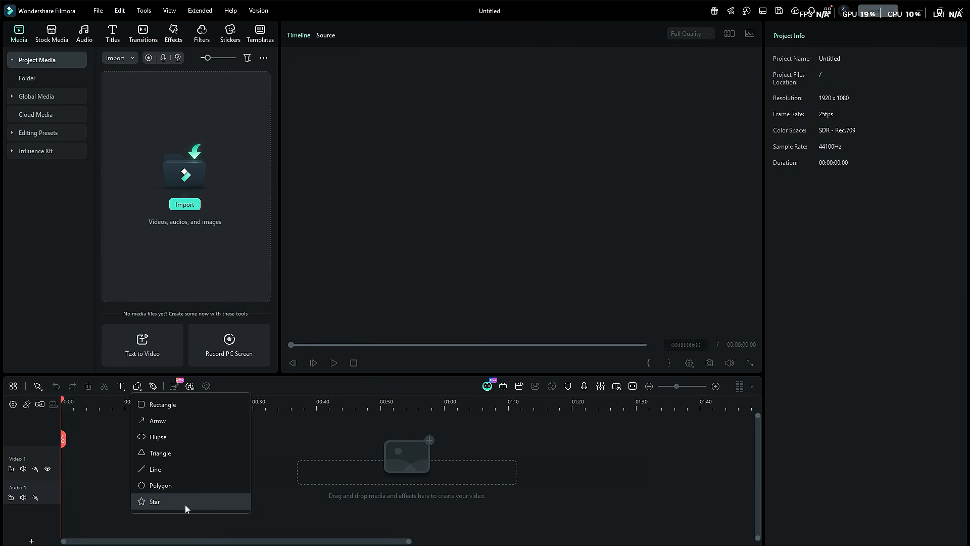
{"action": "left_click", "coordinate": [185, 504]}
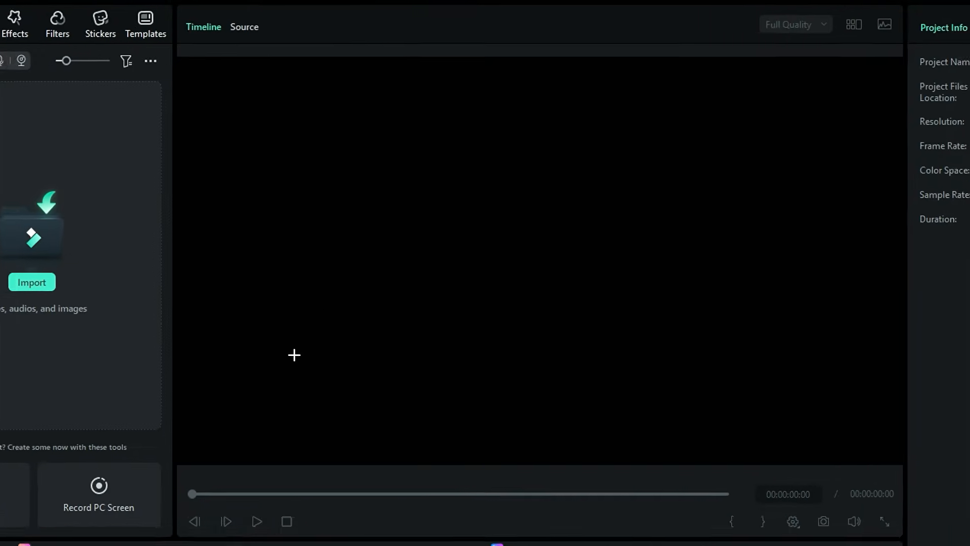
{"action": "left_click_drag", "start_coordinate": [360, 104], "coordinate": [676, 425]}
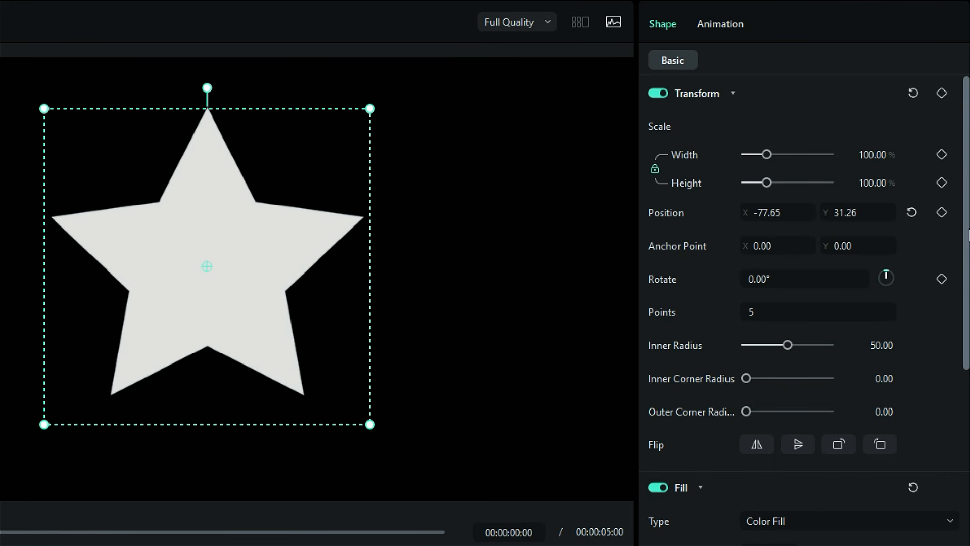
- Adjust the star's points, inner radius and corner radius settings
{"action": "left_click_drag", "start_coordinate": [756, 315], "coordinate": [785, 345]}
{"action": "left_click", "coordinate": [912, 312]}
{"action": "left_click", "coordinate": [906, 346]}
{"action": "left_click_drag", "start_coordinate": [746, 379], "coordinate": [747, 411]}
- Set the star's fill colour to dark red #852424
{"action": "left_click", "coordinate": [756, 453]}
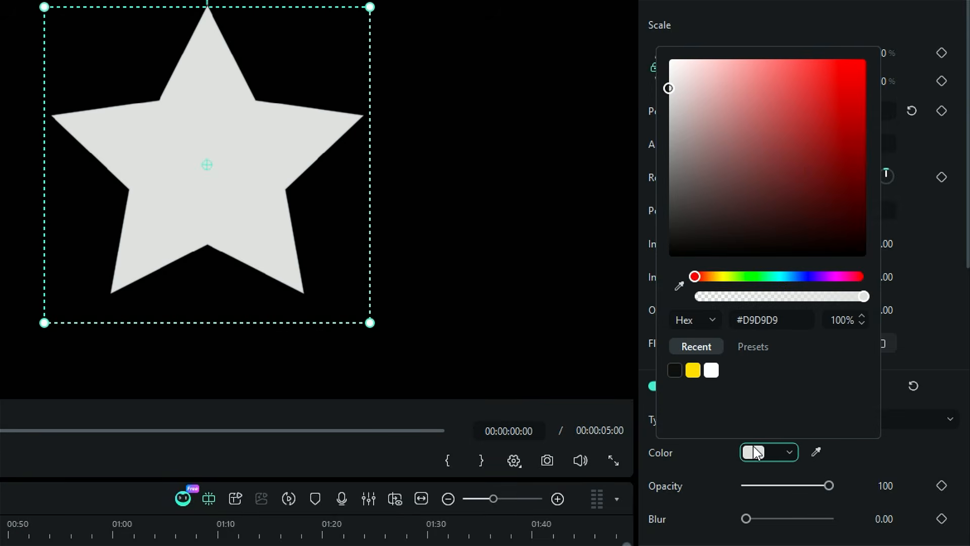
{"action": "left_click", "coordinate": [812, 152]}
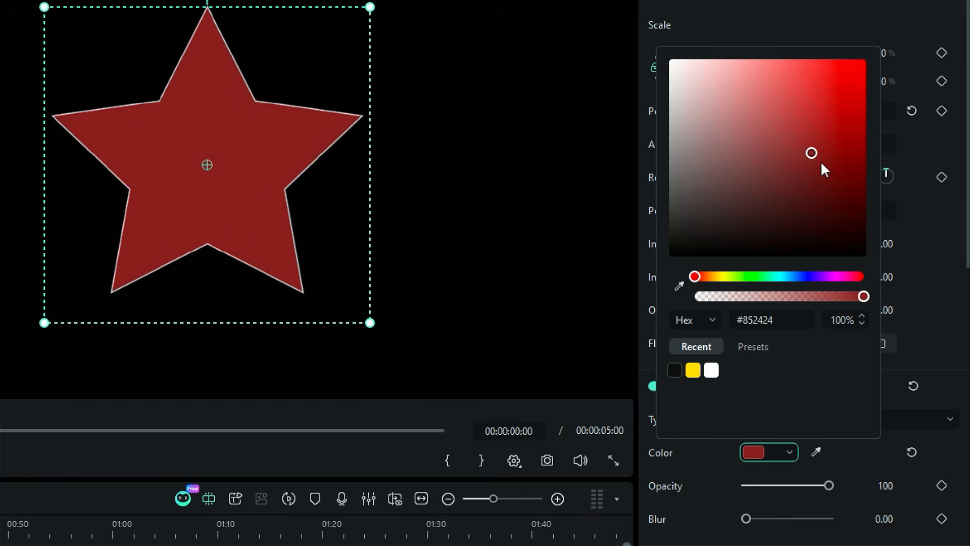
{"action": "left_click", "coordinate": [930, 261]}
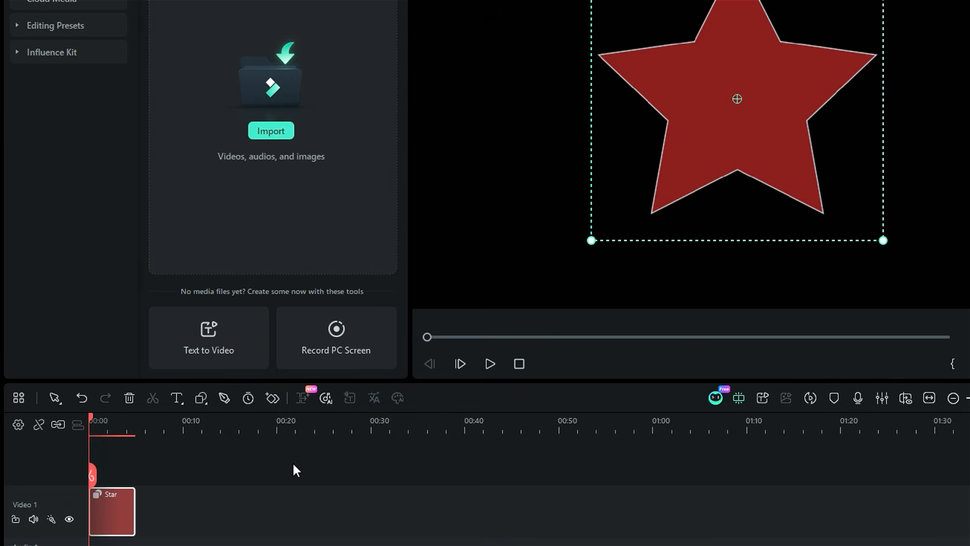
- Convert the star clip on the timeline to a path
{"action": "right_click", "coordinate": [108, 508]}
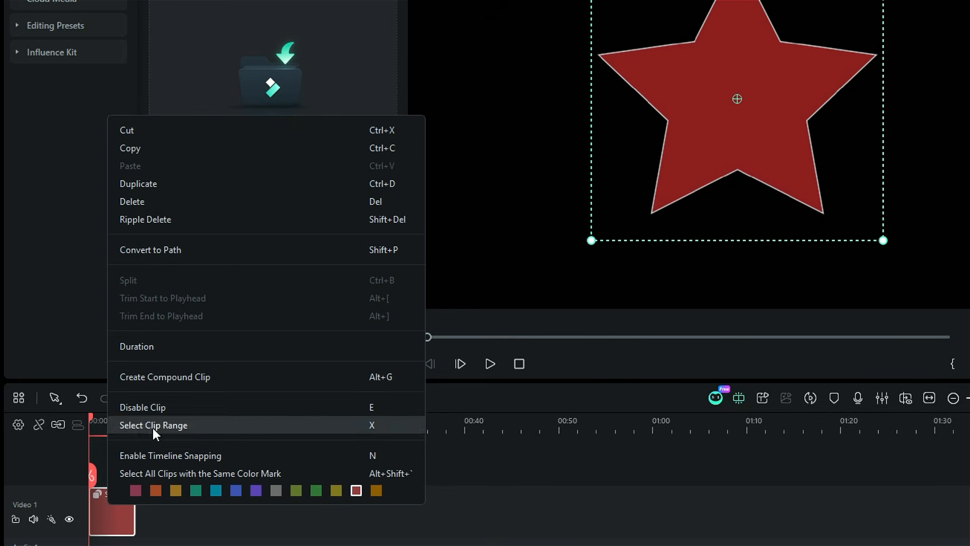
{"action": "left_click", "coordinate": [236, 251]}
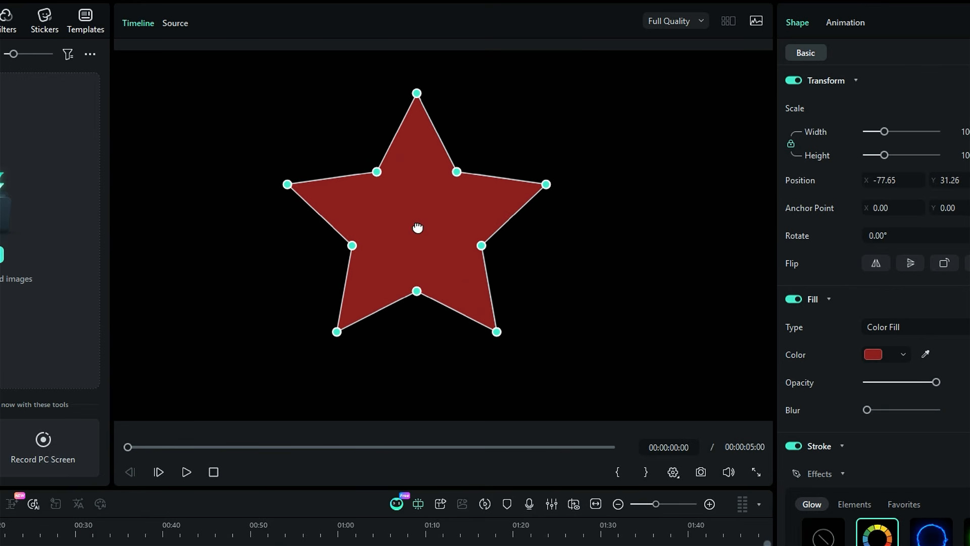
- Reshape the star path by dragging its outer and inner nodes
{"action": "left_click", "coordinate": [287, 184]}
{"action": "mouse_move", "coordinate": [289, 187]}
{"action": "left_mouse_down"}
{"action": "mouse_move", "coordinate": [276, 240]}
{"action": "mouse_move", "coordinate": [282, 160]}
{"action": "mouse_move", "coordinate": [296, 204]}
{"action": "mouse_move", "coordinate": [281, 188]}
{"action": "left_mouse_up"}
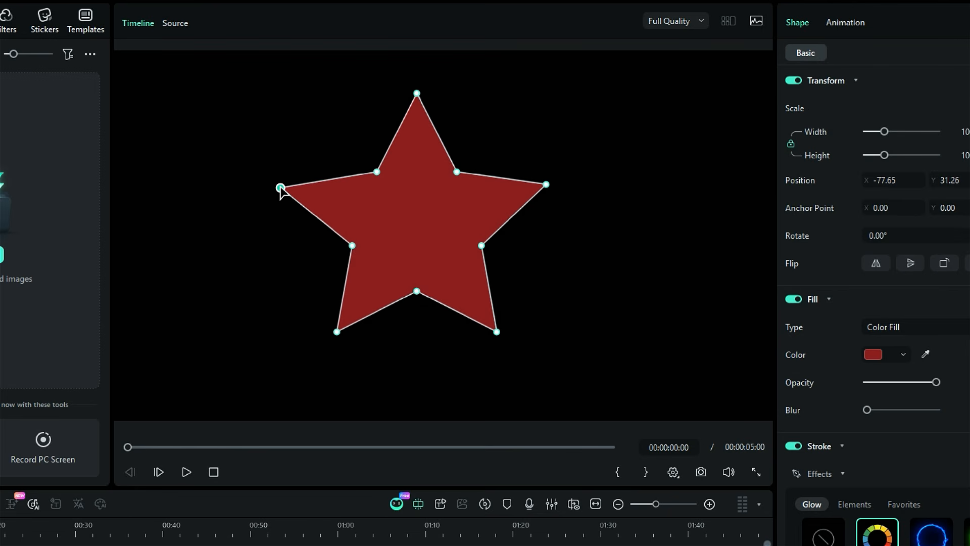
{"action": "mouse_move", "coordinate": [548, 185]}
{"action": "left_mouse_down"}
{"action": "mouse_move", "coordinate": [572, 234]}
{"action": "mouse_move", "coordinate": [558, 183]}
{"action": "left_mouse_up"}
{"action": "left_click", "coordinate": [456, 172]}
{"action": "left_click_drag", "start_coordinate": [456, 172], "coordinate": [436, 204]}
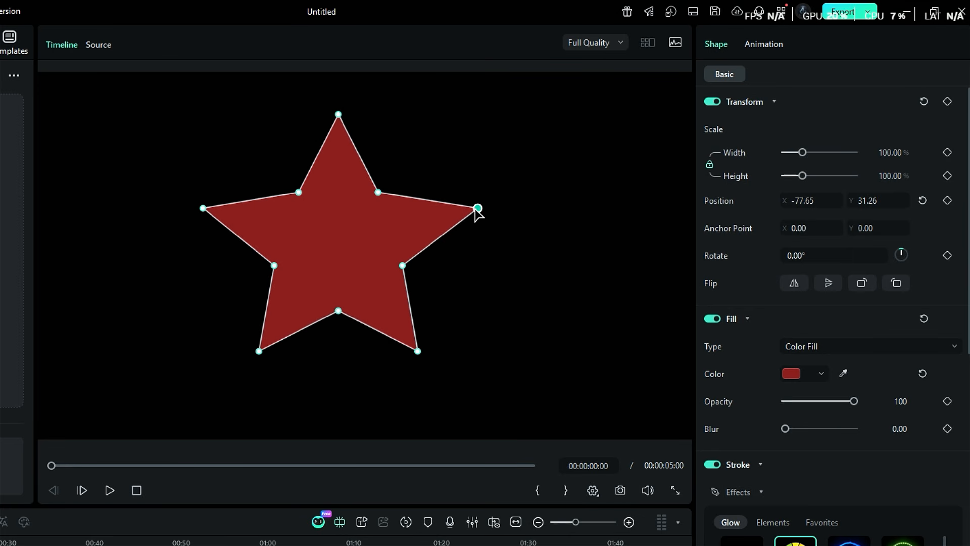
- Adjust the path's position and scale and rotate it to -30°
{"action": "mouse_move", "coordinate": [811, 201]}
{"action": "left_mouse_down"}
{"action": "mouse_move", "coordinate": [778, 201]}
{"action": "mouse_move", "coordinate": [817, 201]}
{"action": "left_mouse_up"}
{"action": "left_click_drag", "start_coordinate": [902, 252], "coordinate": [898, 249]}
{"action": "mouse_move", "coordinate": [899, 176]}
{"action": "left_mouse_down"}
{"action": "mouse_move", "coordinate": [910, 176]}
{"action": "mouse_move", "coordinate": [894, 176]}
{"action": "left_mouse_up"}
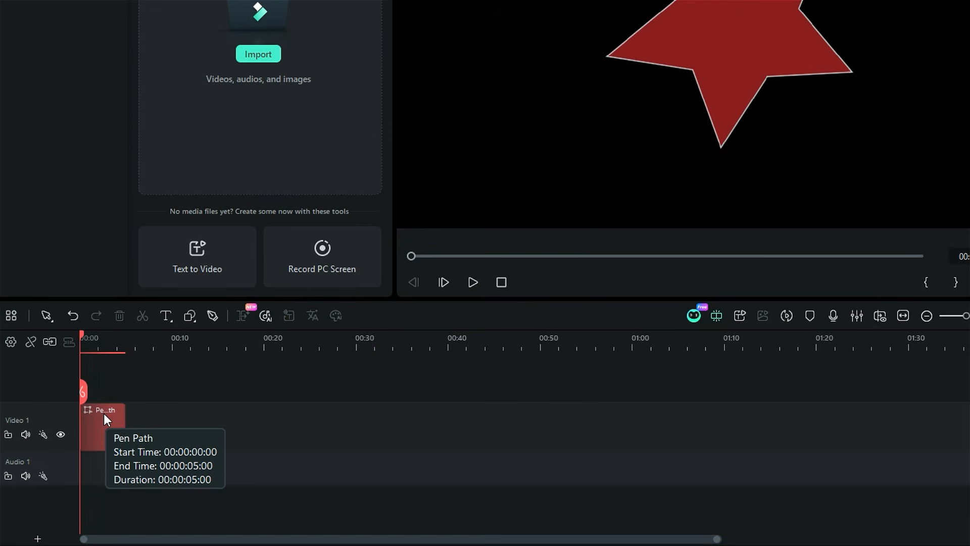
- Select the path clip and apply the Neon glow stroke effect
{"action": "left_click", "coordinate": [106, 418]}
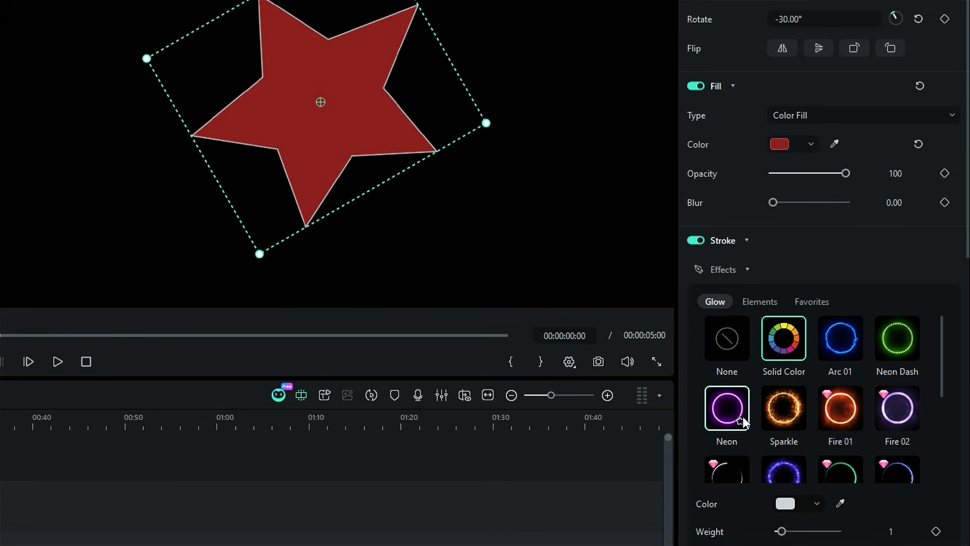
{"action": "left_click", "coordinate": [737, 412]}
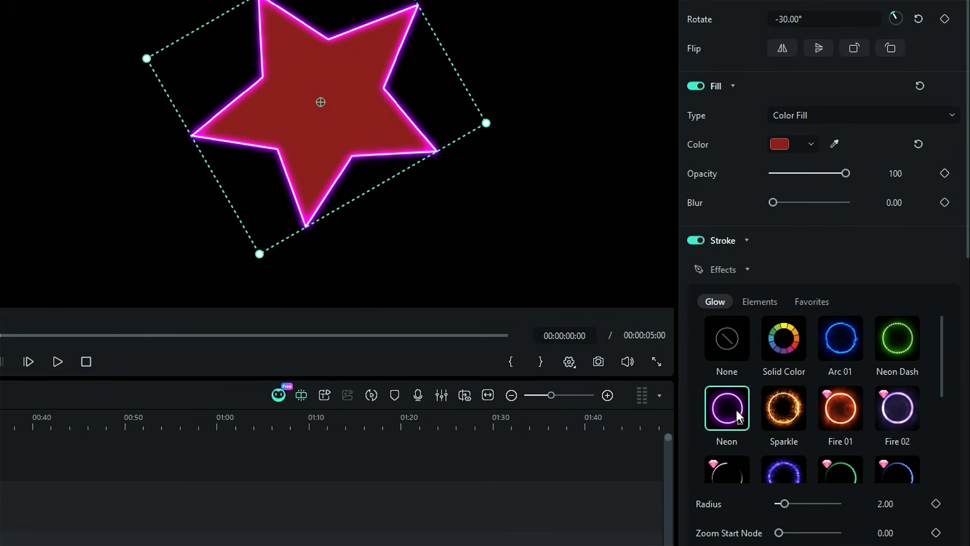
- Try the Pink Fireworks element stroke and switch to the Flux glow stroke
{"action": "left_click", "coordinate": [771, 299]}
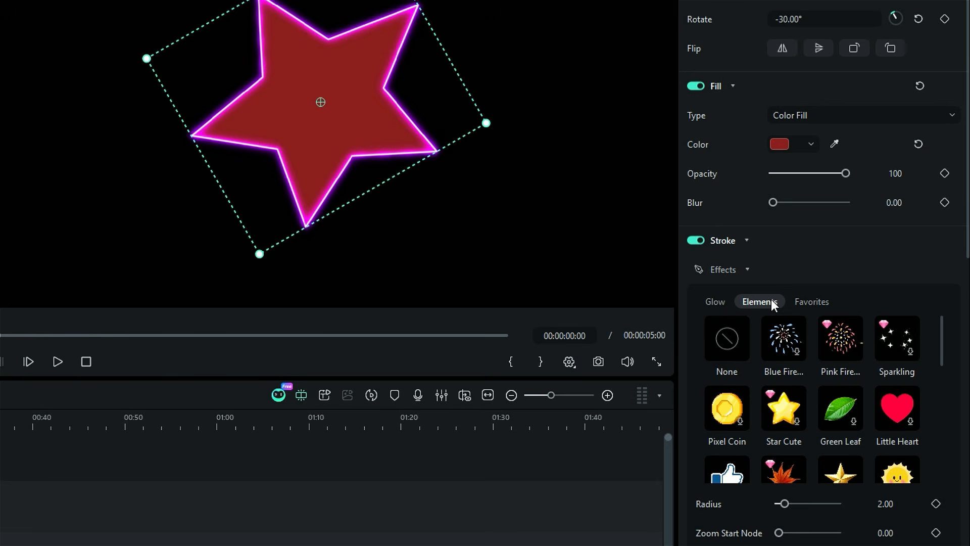
{"action": "left_click", "coordinate": [835, 343]}
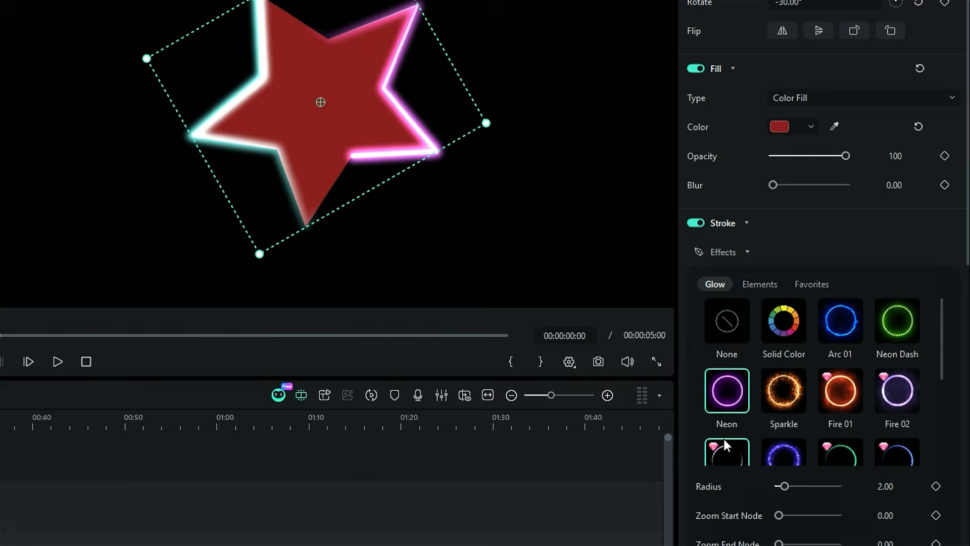
{"action": "left_click", "coordinate": [724, 438]}
- Lower the stroke's core intensity and set start opacity to 8.75 and end opacity to 88.75
{"action": "scroll", "coordinate": [806, 332], "scroll_direction": "down", "scroll_amount": 10}
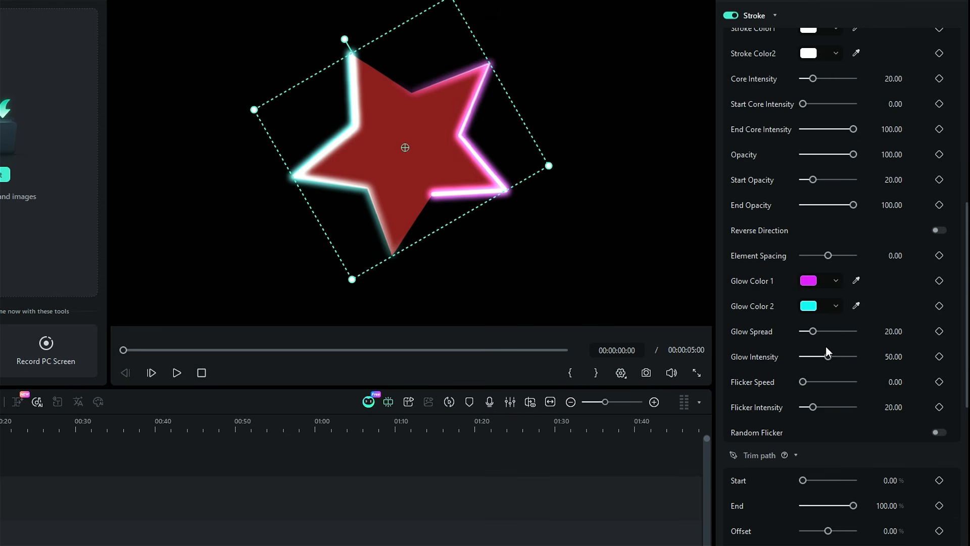
{"action": "scroll", "coordinate": [829, 356], "scroll_direction": "up", "scroll_amount": 1}
{"action": "left_click_drag", "start_coordinate": [817, 120], "coordinate": [804, 118]}
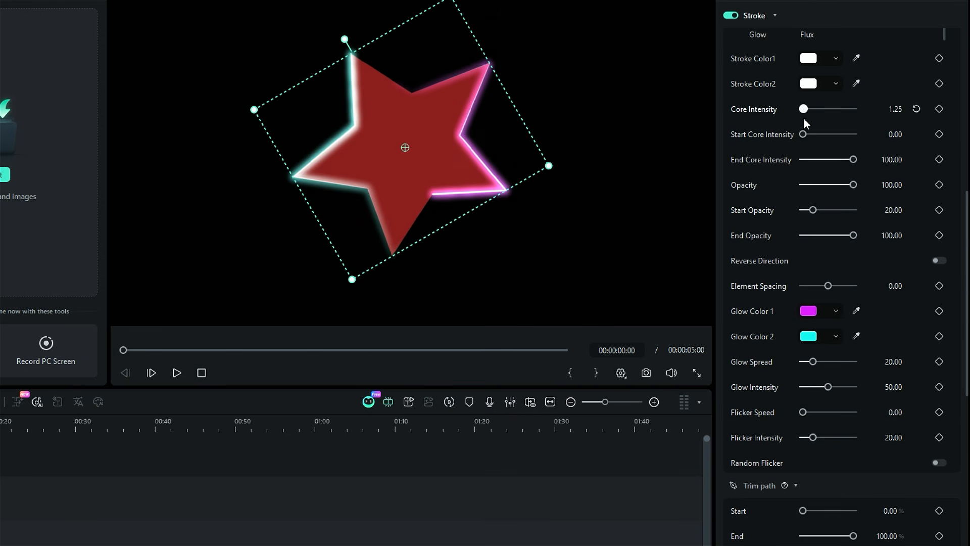
{"action": "mouse_move", "coordinate": [812, 211]}
{"action": "left_mouse_down"}
{"action": "mouse_move", "coordinate": [792, 202]}
{"action": "mouse_move", "coordinate": [807, 209]}
{"action": "left_mouse_up"}
{"action": "mouse_move", "coordinate": [854, 235]}
{"action": "left_mouse_down"}
{"action": "mouse_move", "coordinate": [838, 233]}
{"action": "mouse_move", "coordinate": [848, 235]}
{"action": "left_mouse_up"}
- Set the stroke's glow colour 1 to pink and glow colour 2 to yellow
{"action": "left_click", "coordinate": [836, 311]}
{"action": "left_click_drag", "start_coordinate": [865, 179], "coordinate": [873, 181]}
{"action": "left_click", "coordinate": [804, 338]}
{"action": "left_click", "coordinate": [784, 271]}
{"action": "left_click", "coordinate": [909, 261]}
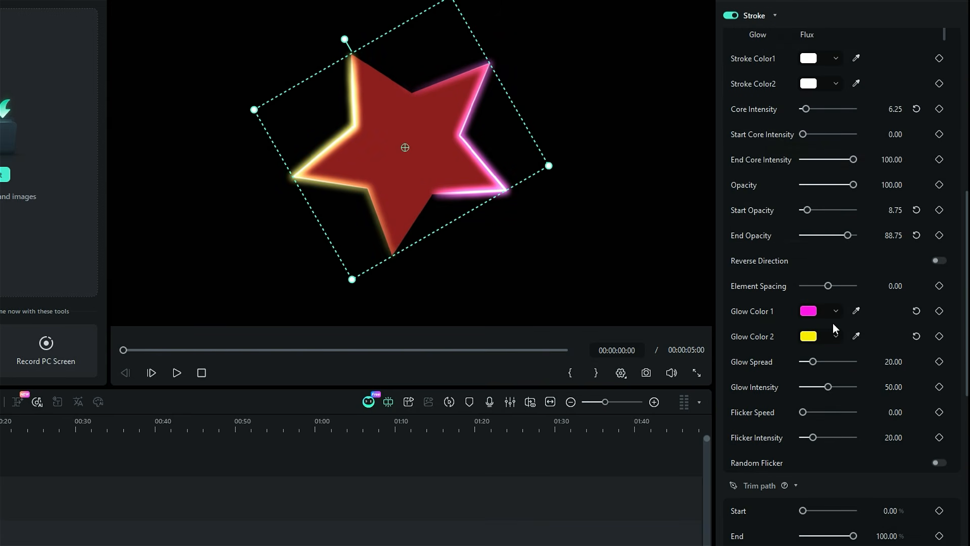
- Turn off the star's fill and play back the glowing outline animation
{"action": "scroll", "coordinate": [834, 325], "scroll_direction": "down", "scroll_amount": 6}
{"action": "scroll", "coordinate": [844, 262], "scroll_direction": "up", "scroll_amount": 1}
{"action": "left_click_drag", "start_coordinate": [851, 210], "coordinate": [791, 210]}
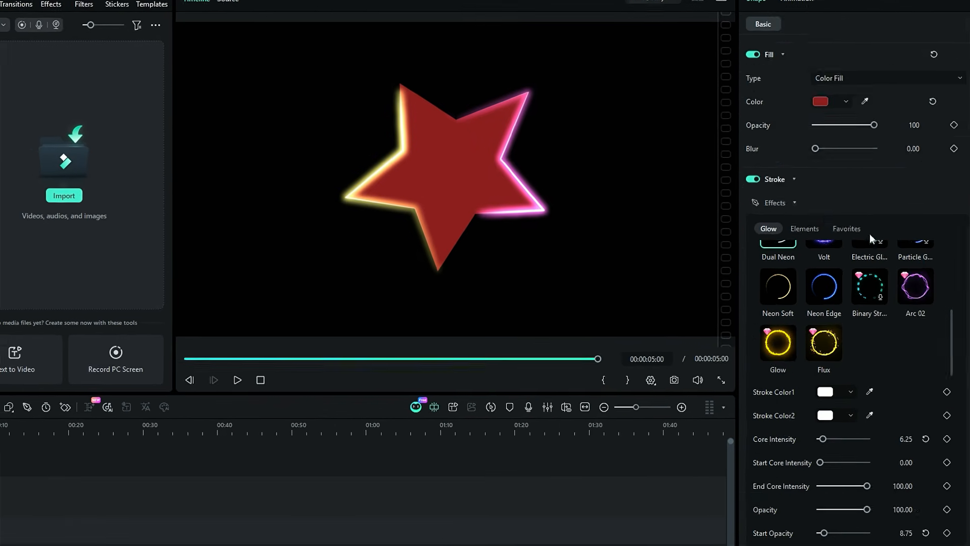
{"action": "left_click", "coordinate": [761, 145]}
{"action": "key", "text": "space"}
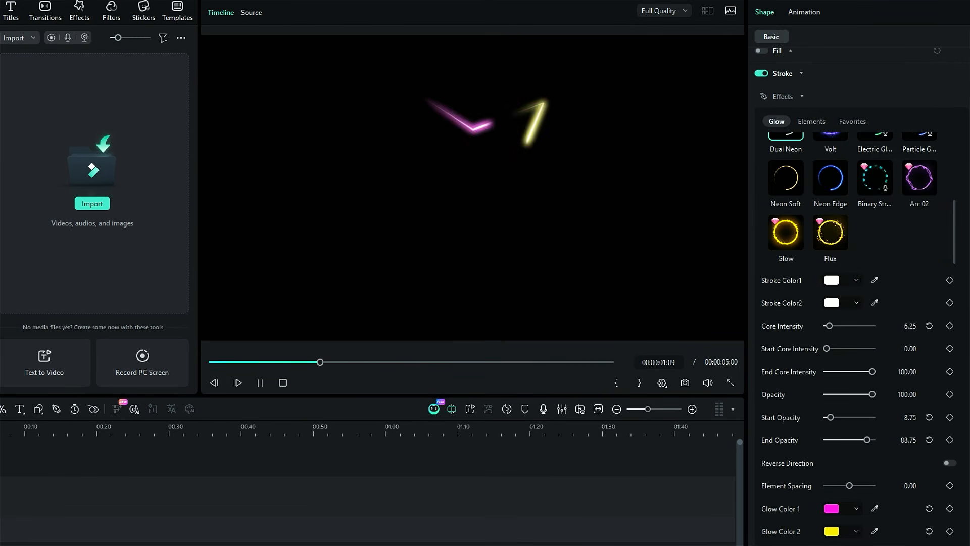